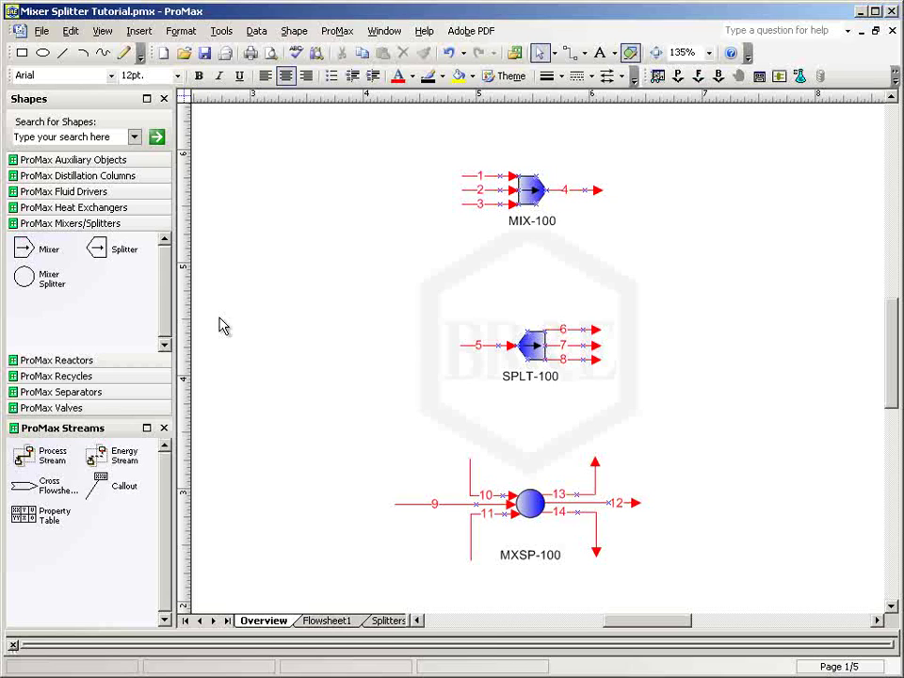
Place mixer MIX-100 near the page centre and connect inlet stream 1 to it.
left_click(144, 162)
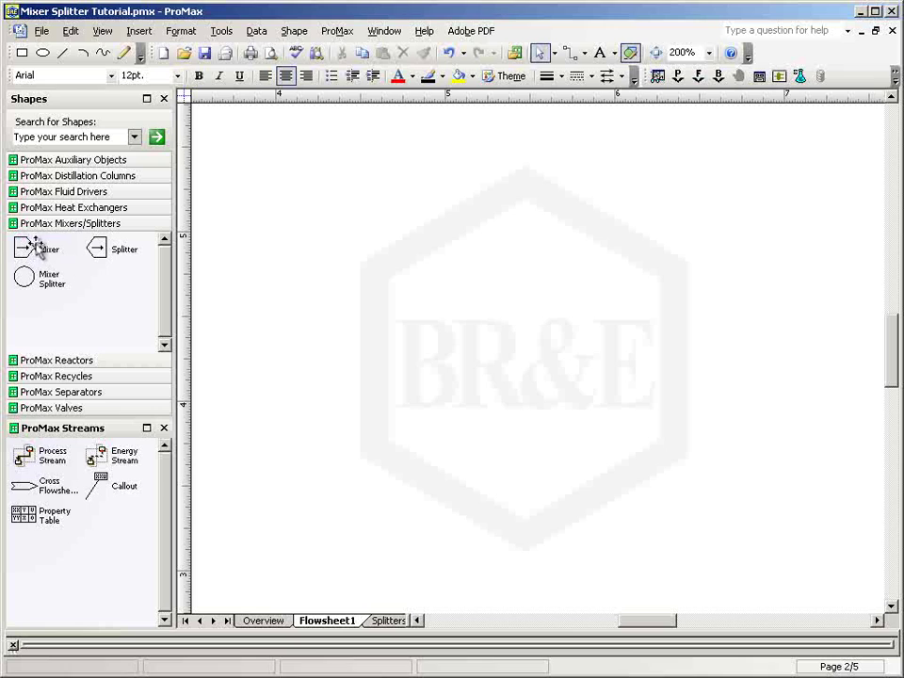
left_click_drag(24, 248, 526, 363)
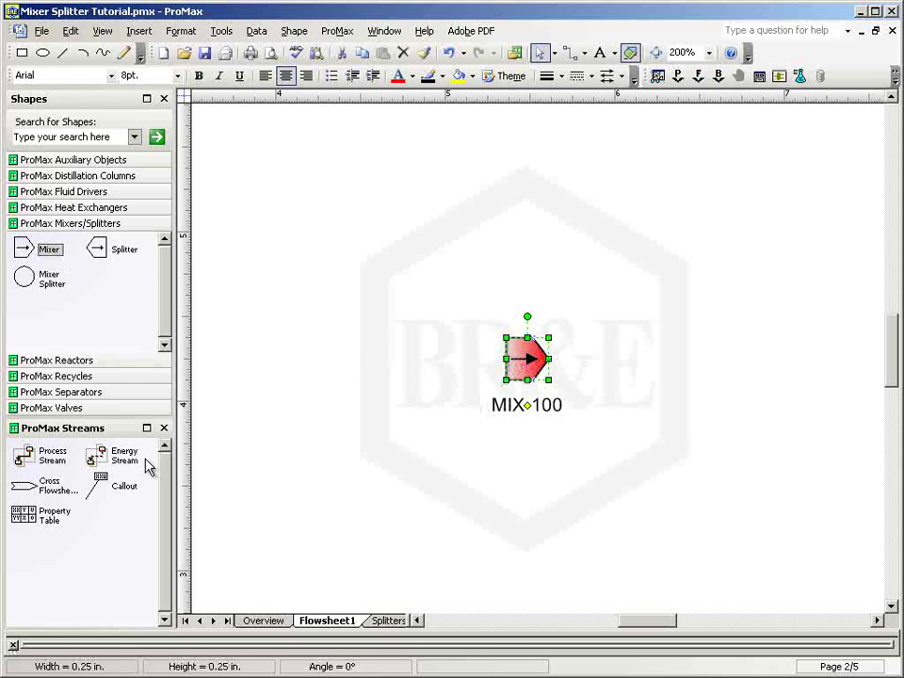
left_click_drag(56, 457, 456, 339)
left_click_drag(52, 458, 457, 361)
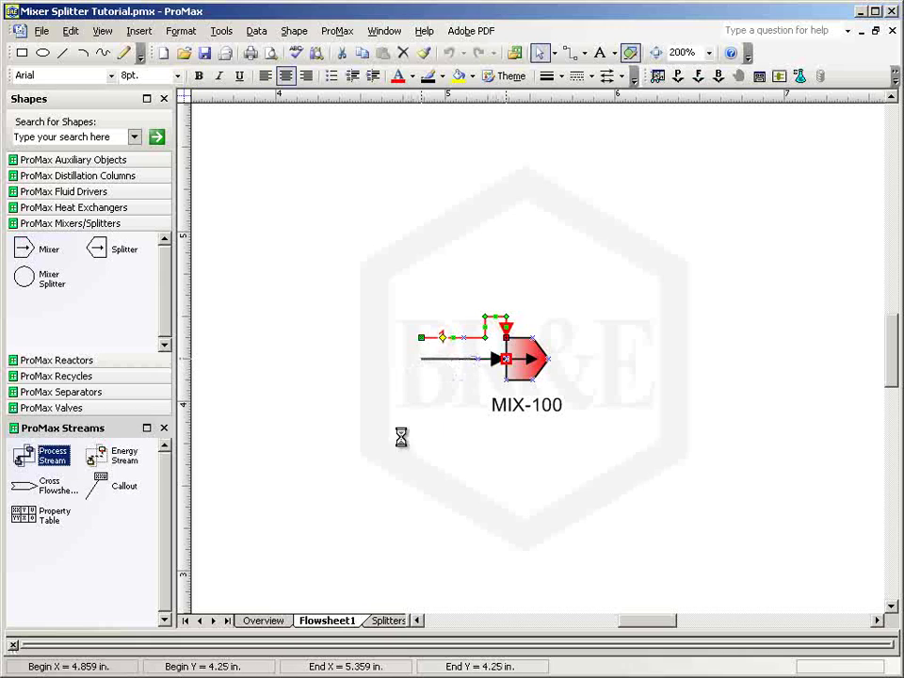
Add inlet streams 2 and 3 and outlet stream 4, then straighten stream 1 into the top inlet.
left_click_drag(57, 461, 466, 390)
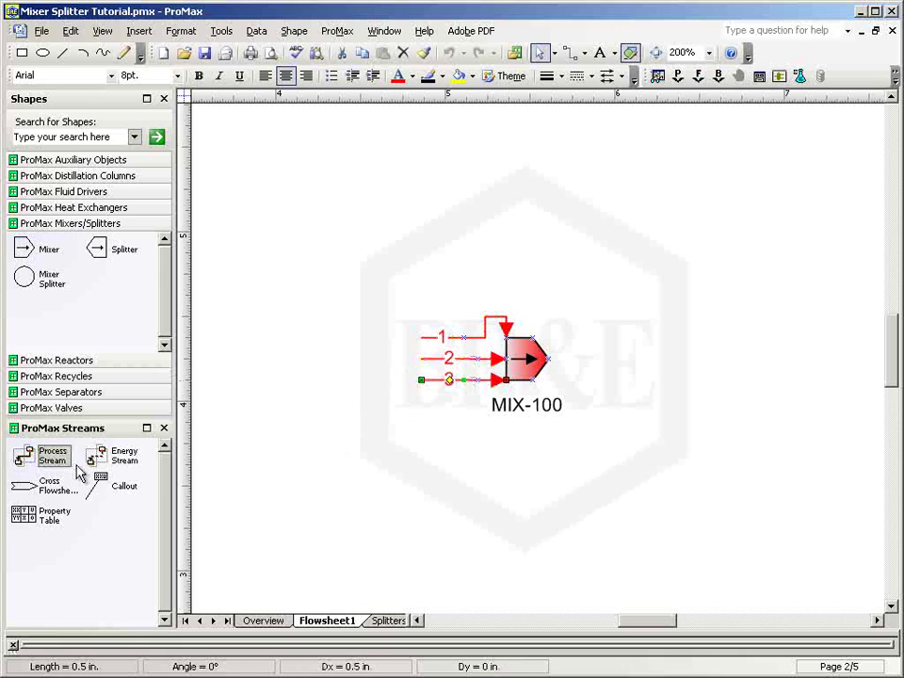
left_click_drag(55, 459, 599, 367)
left_click(496, 318)
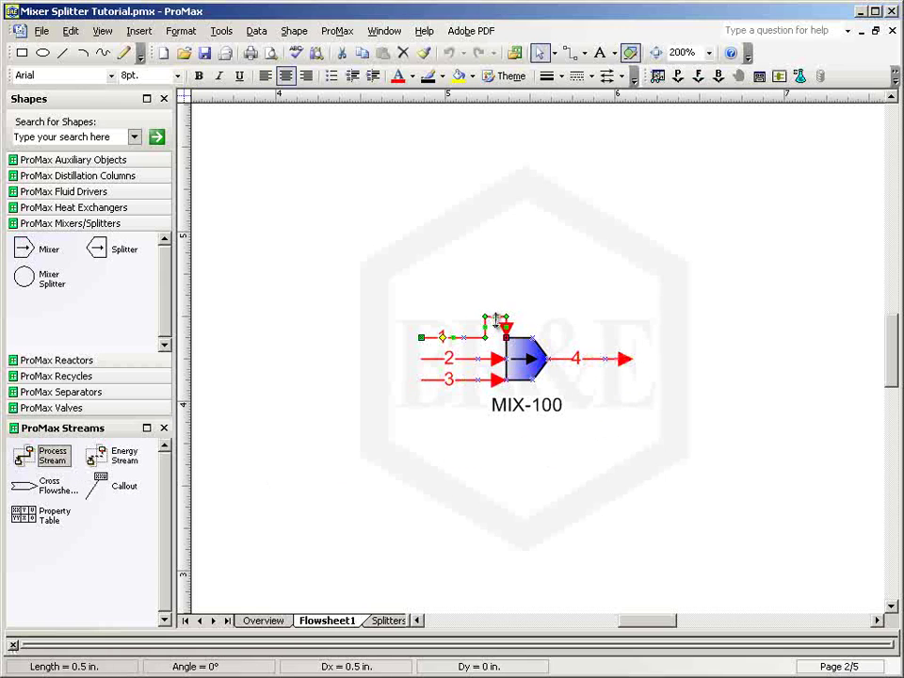
left_click_drag(496, 319, 500, 337)
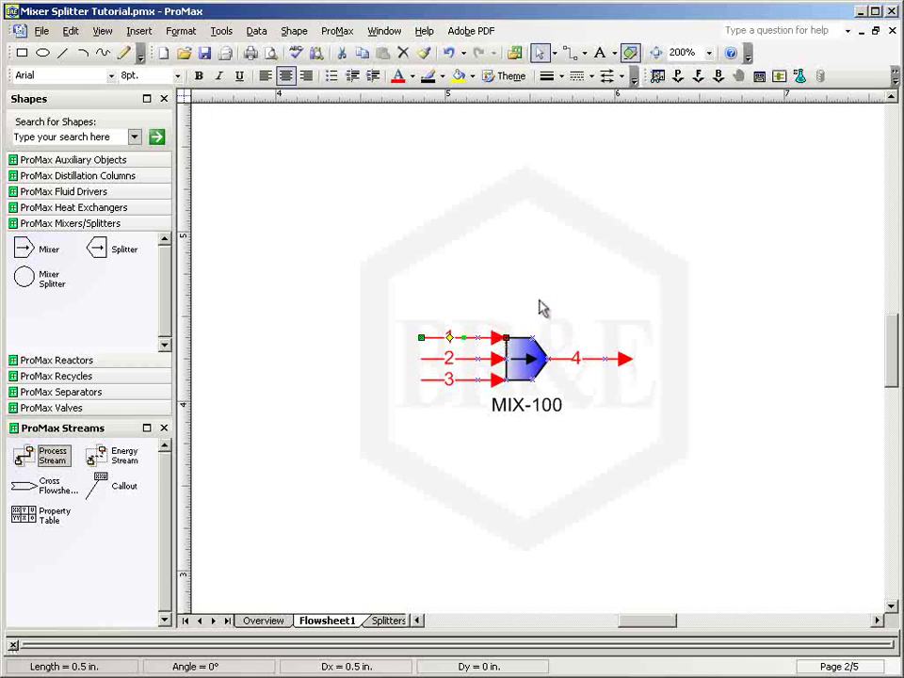
left_click(538, 325)
left_click(521, 358)
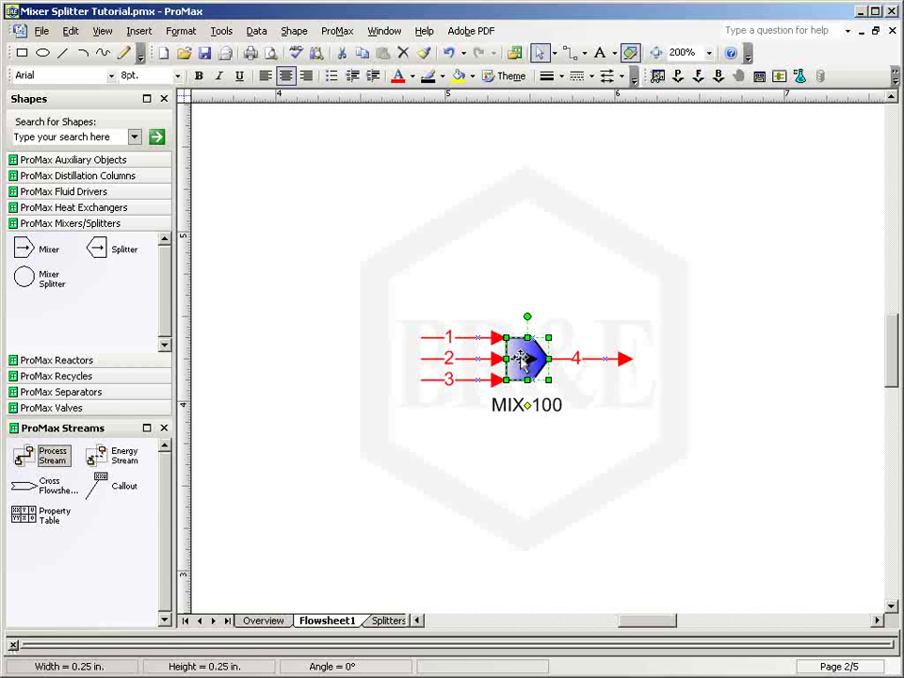
View MIX-100's process data: 0 psi pressure drop and 100% of flow to stream 4.
double_click(520, 358)
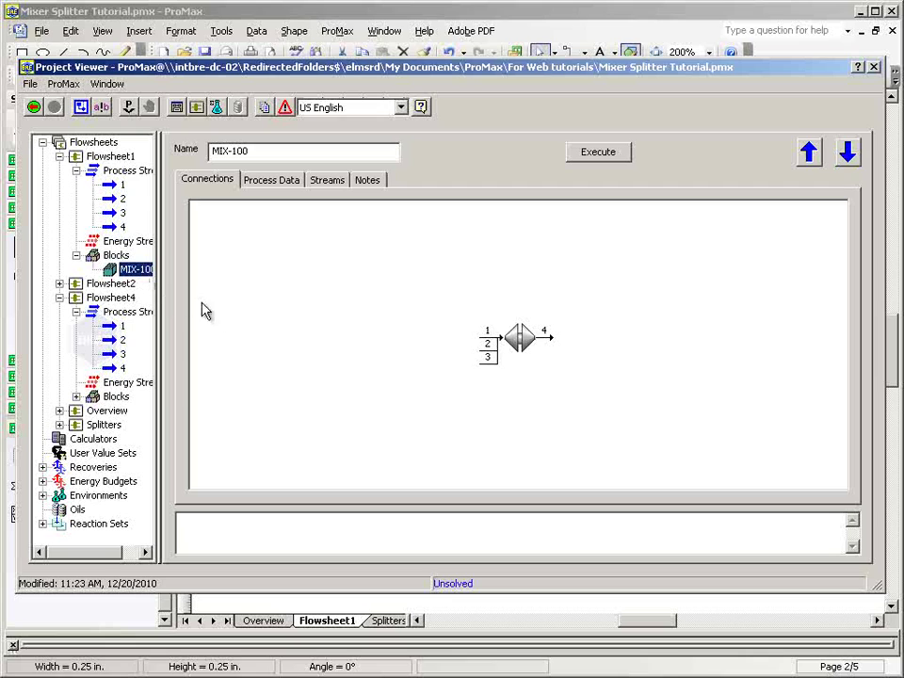
left_click(283, 181)
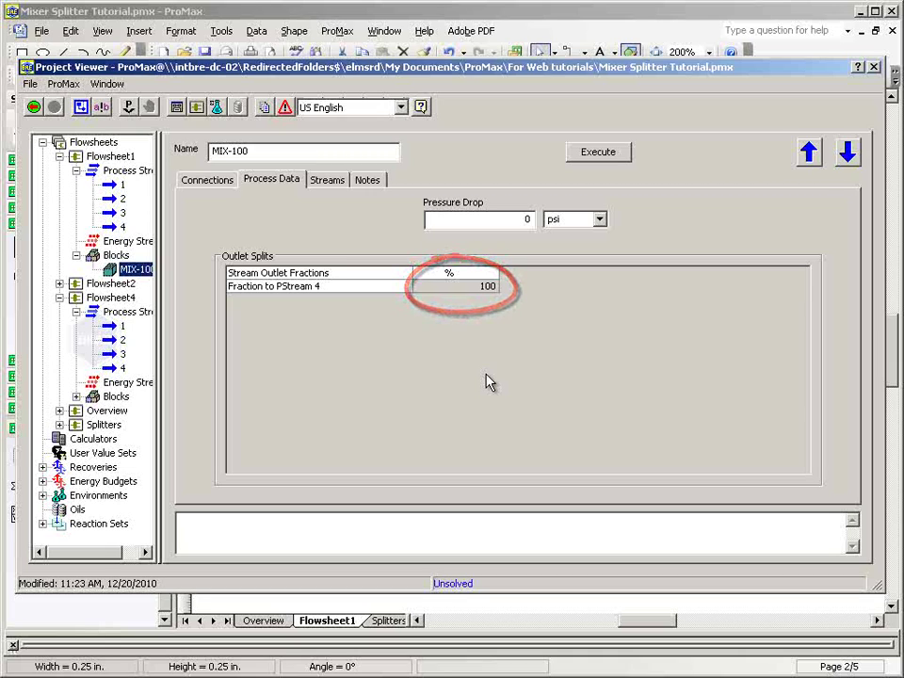
Review MIX-100's attached streams, then return to Flowsheet1 with stream 1 selected.
left_click(330, 181)
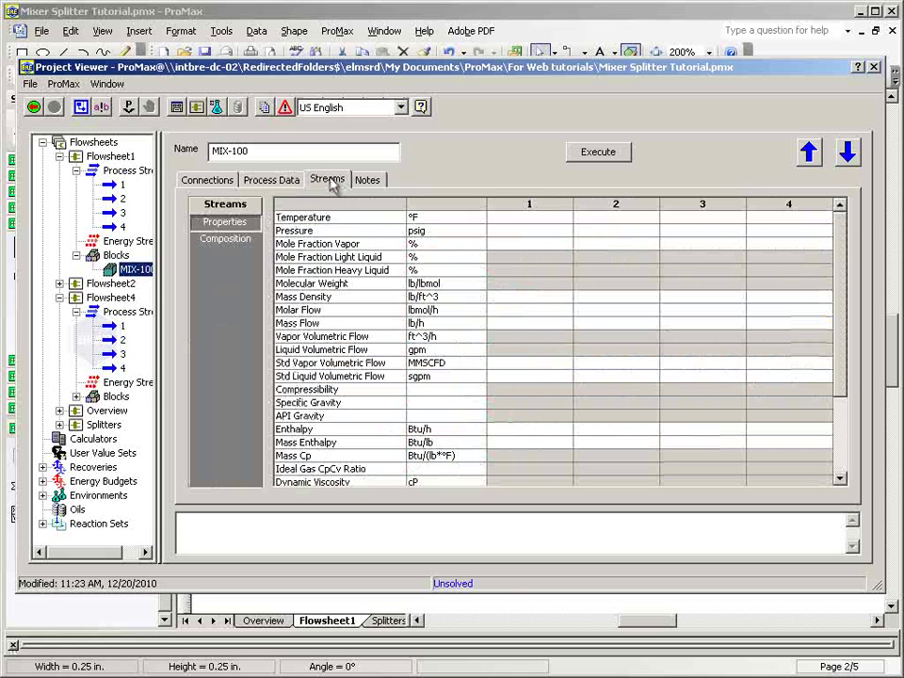
left_click(113, 188)
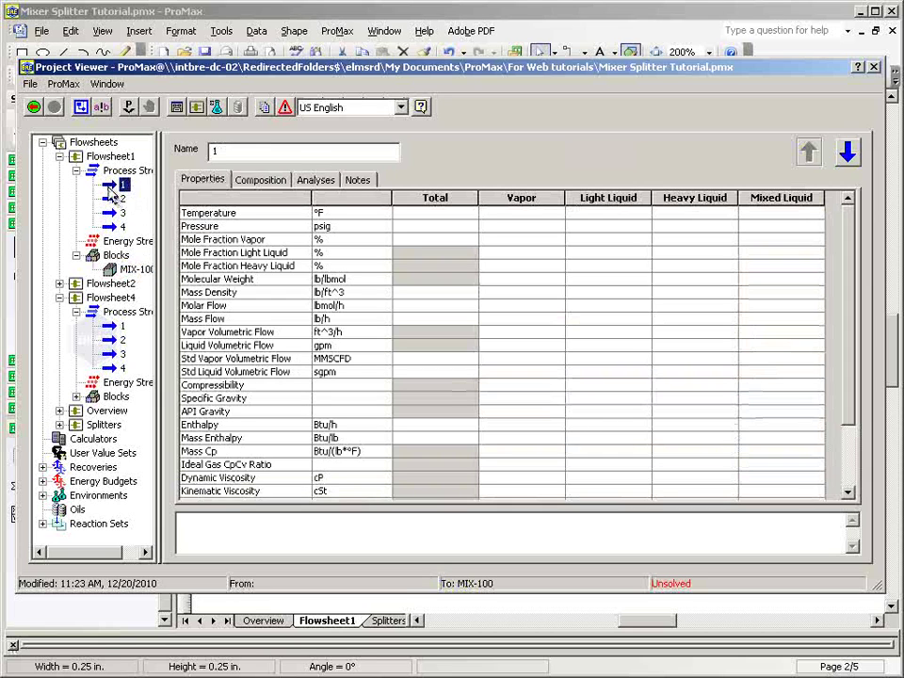
left_click(875, 67)
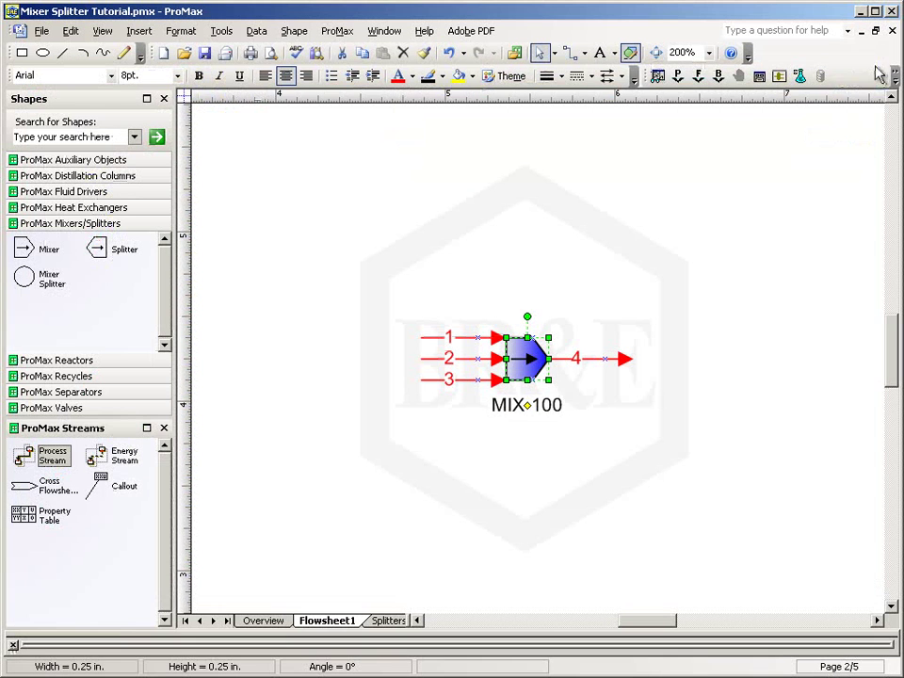
left_click(454, 339)
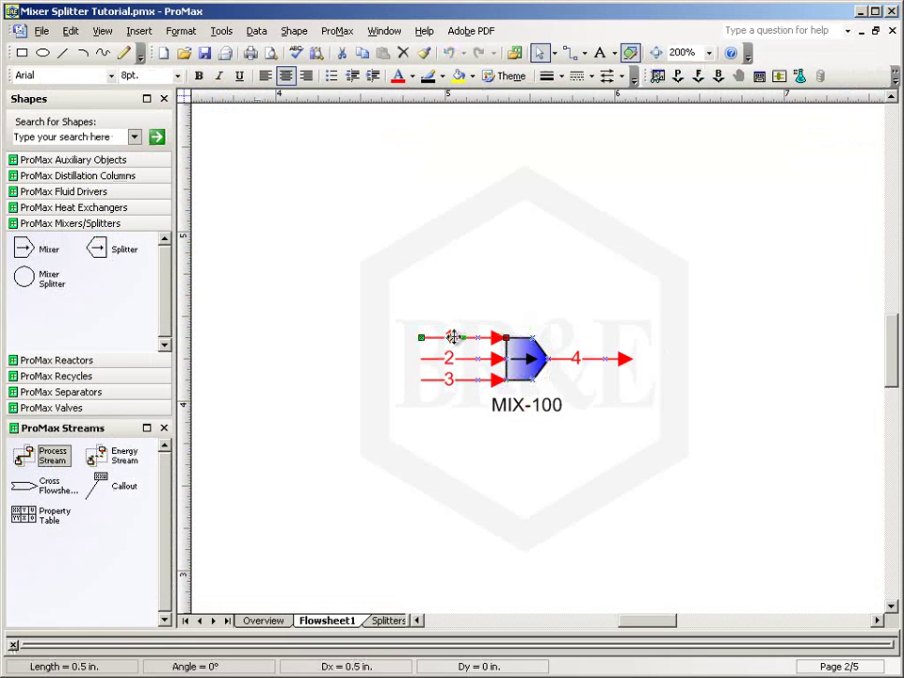
Open stream 1's property sheet from the mixer flowsheet.
double_click(454, 337)
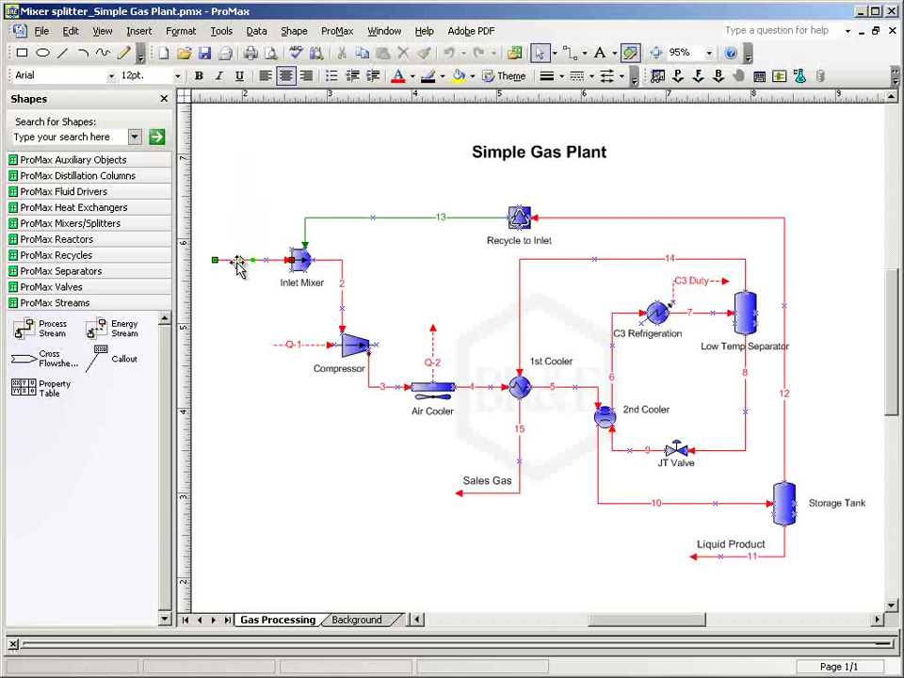
Set the gas plant's stream 1 to 90 °F, 200 psig and 27.45 lbmol/h molar flow.
double_click(237, 263)
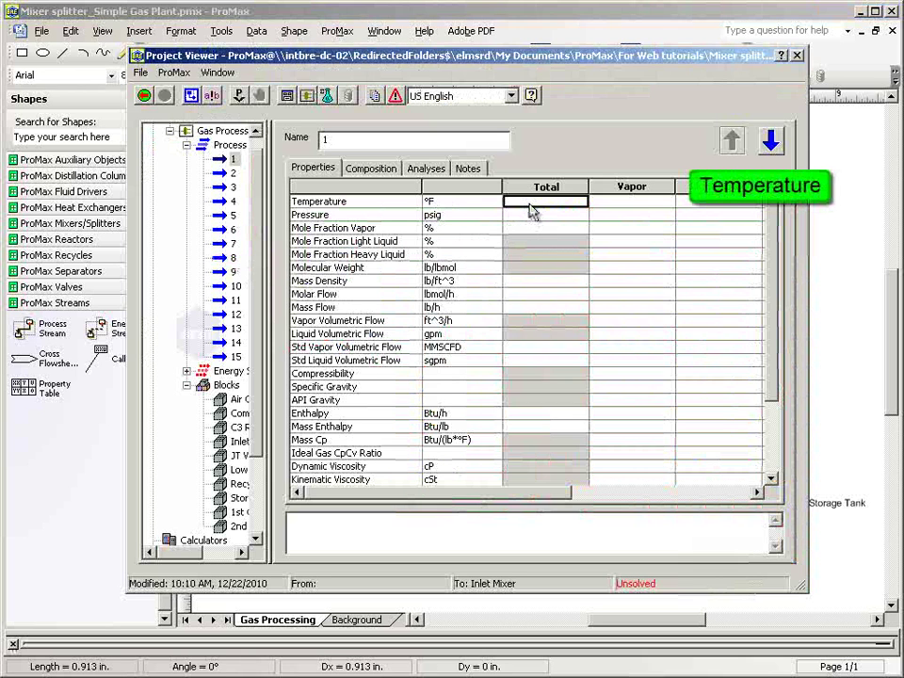
type("90")
key("Return")
type("200")
key("Return")
key("ctrl+Tab")
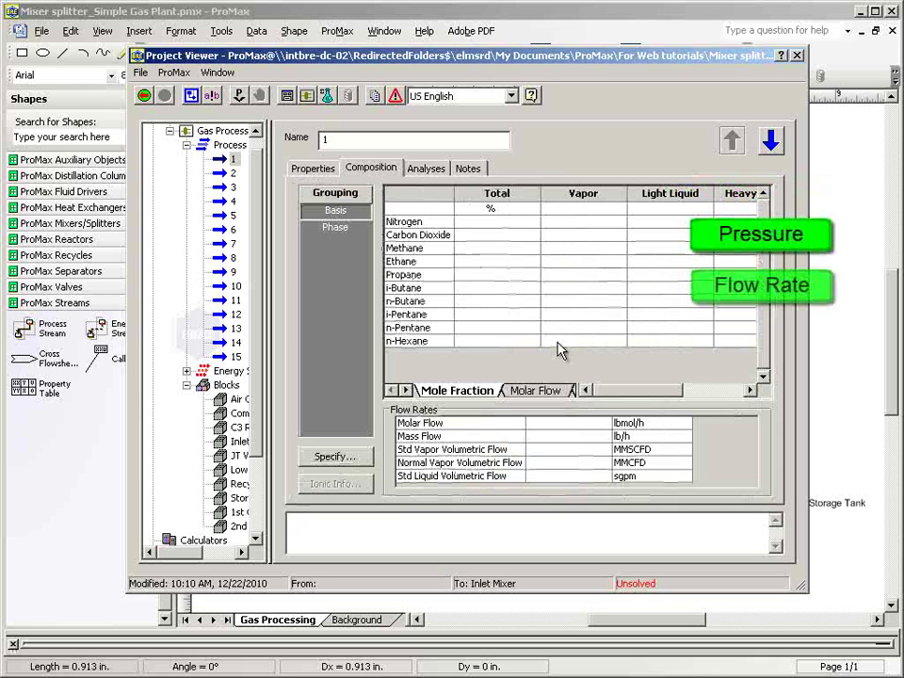
left_click(603, 424)
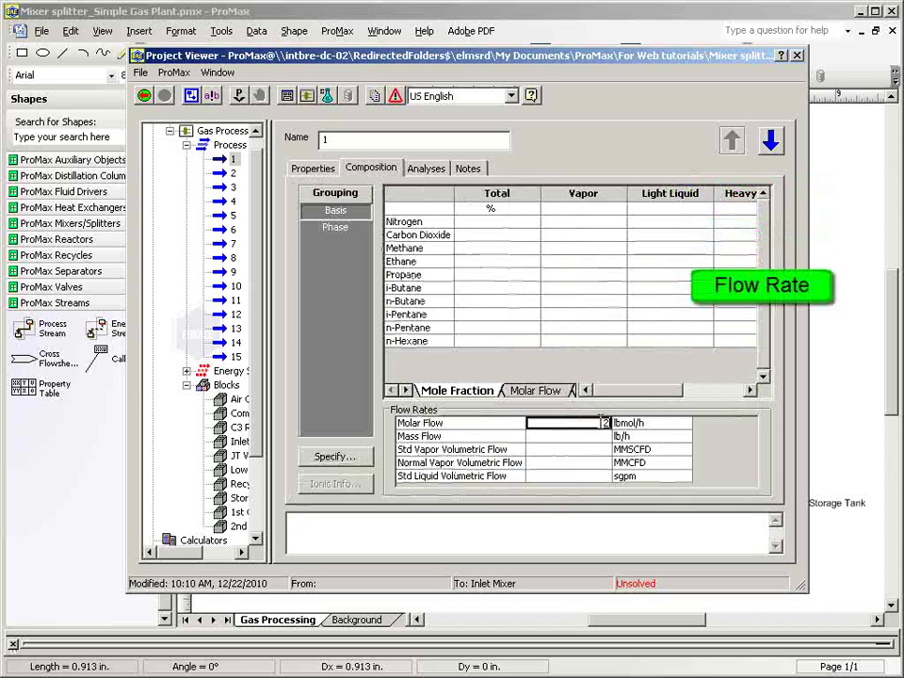
type("27.45")
key("Return")
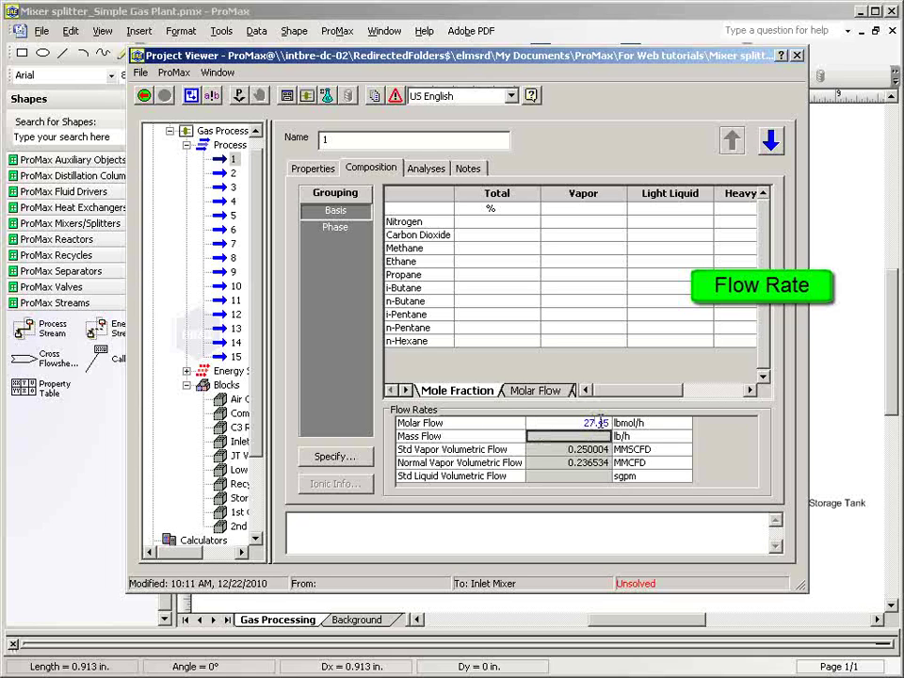
Enter stream 1's mole fractions (N2 2, CO2 2.8, methane 57, ethane 16, propane 13, i-butane 2.4, n-butane 3.8) and accept.
left_click(334, 455)
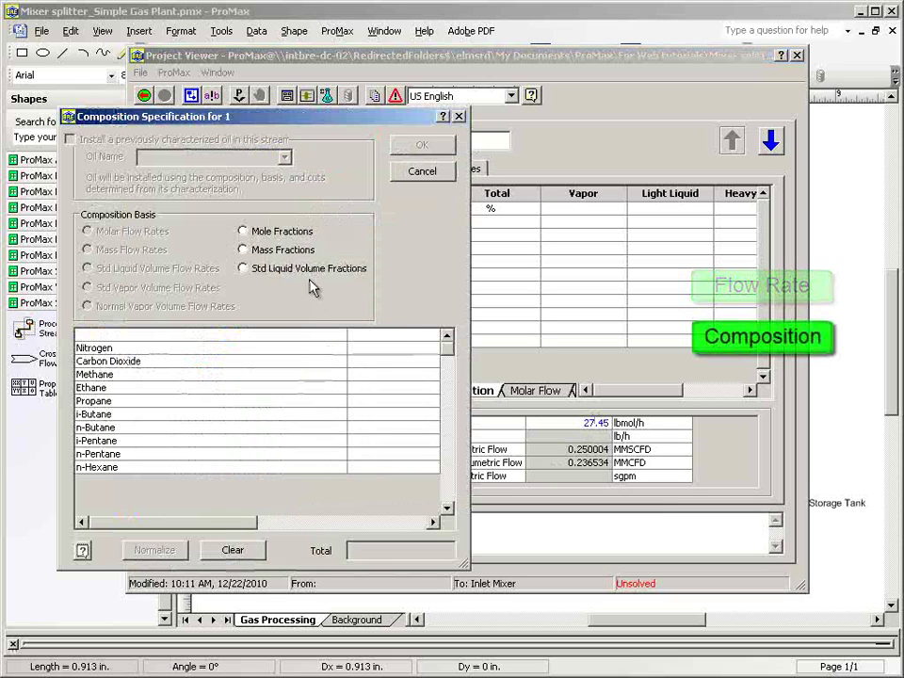
left_click(374, 350)
type("2")
key("Return")
type("2.8")
key("Return")
type("57")
key("Return")
type("16")
key("Return")
type("13")
key("Return")
type("2.4")
key("Return")
type("1")
key("Return")
type("1")
key("Return")
type("3.8")
key("Return")
type("1")
key("Return")
left_click(408, 146)
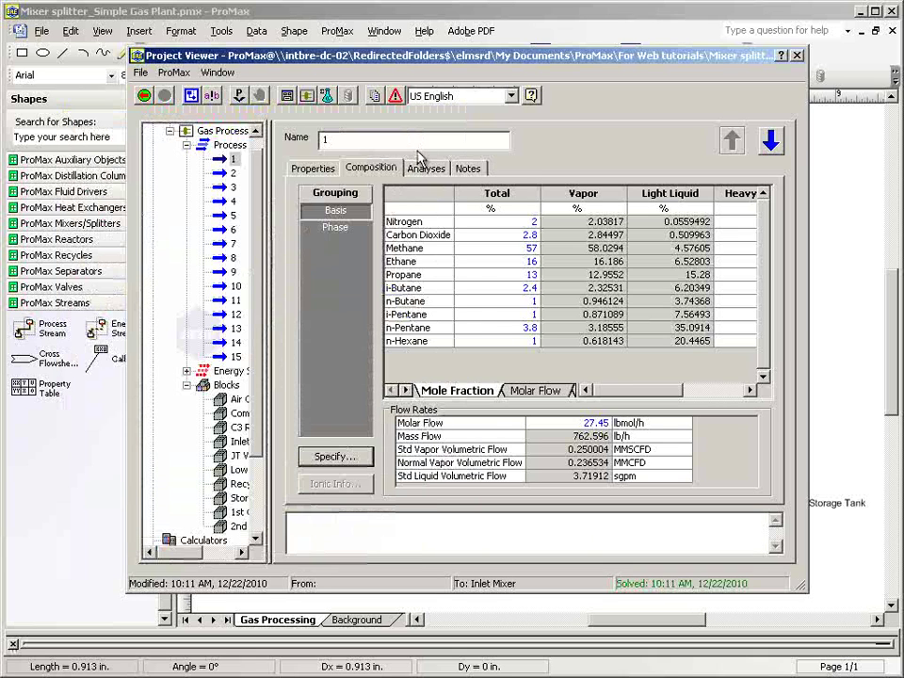
Check the Inlet Mixer settings and Execute to solve the Simple Gas Plant flowsheet.
left_click(797, 56)
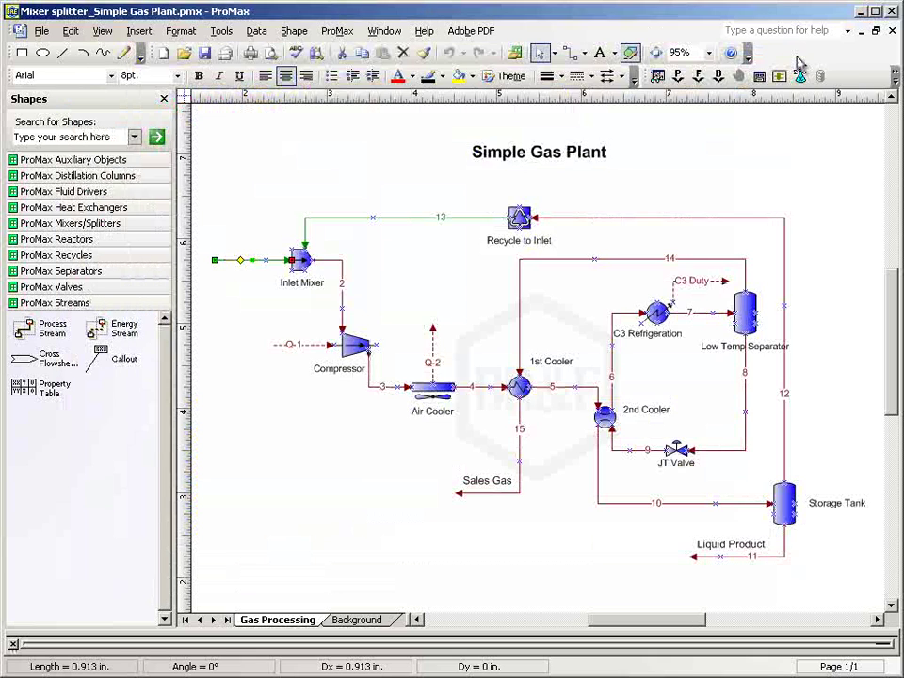
double_click(298, 259)
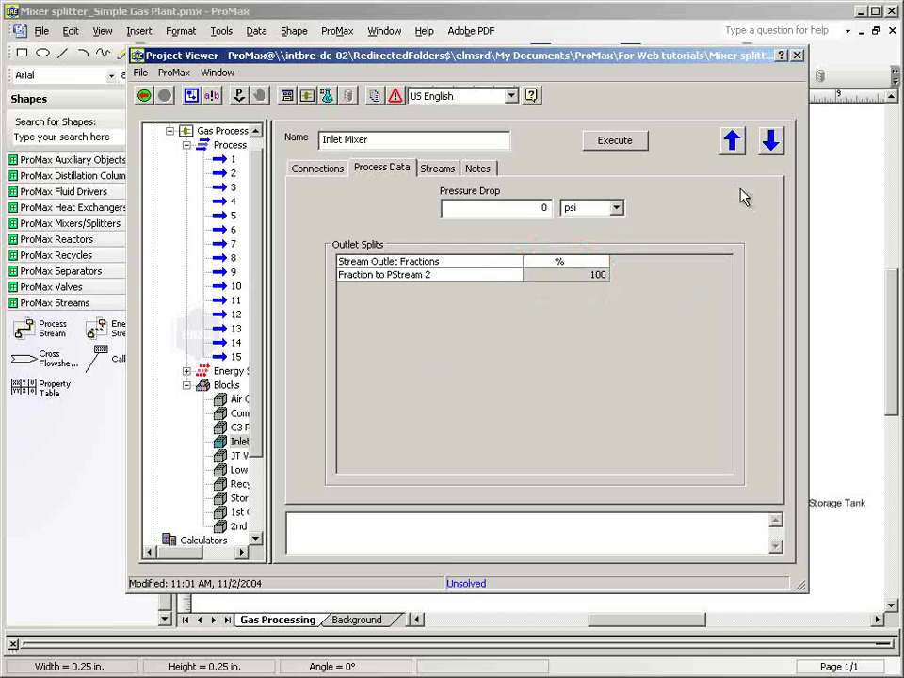
left_click(796, 55)
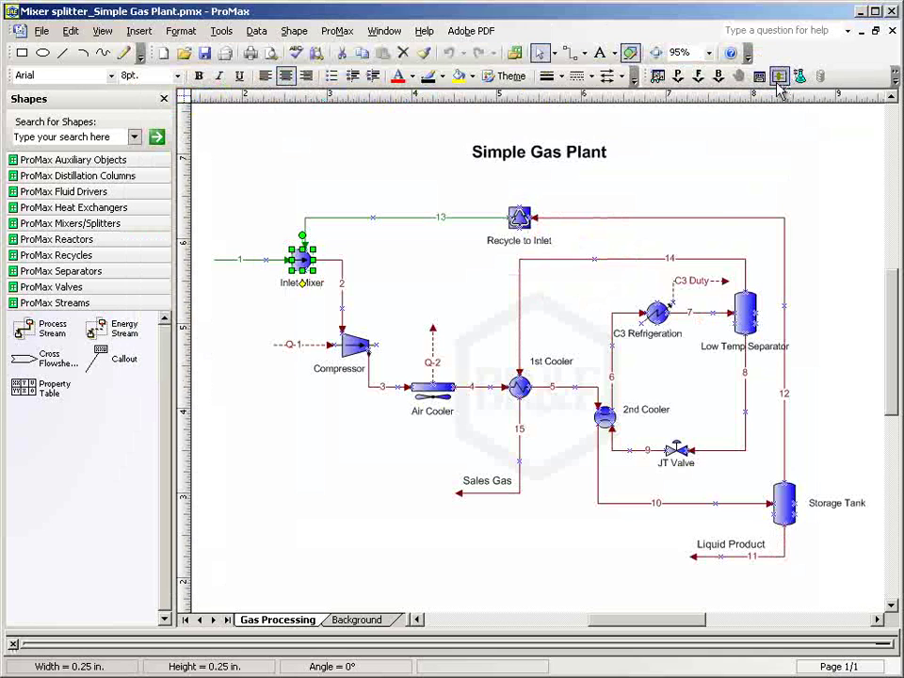
left_click(697, 77)
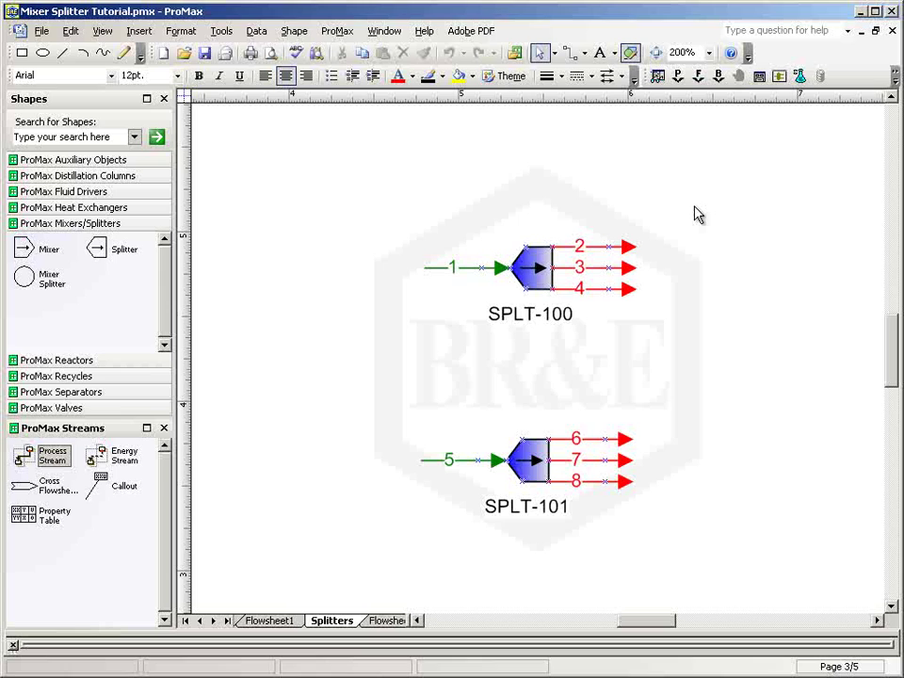
Give SPLT-100 20% splits to streams 2 and 3, leaving 60% to stream 4, and review its streams.
left_click(533, 270)
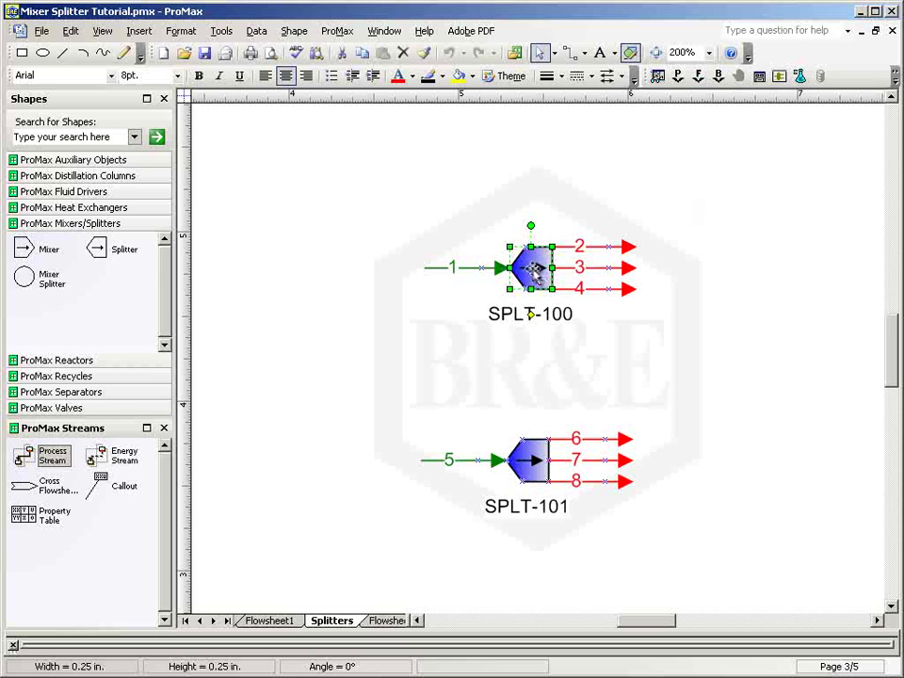
double_click(533, 271)
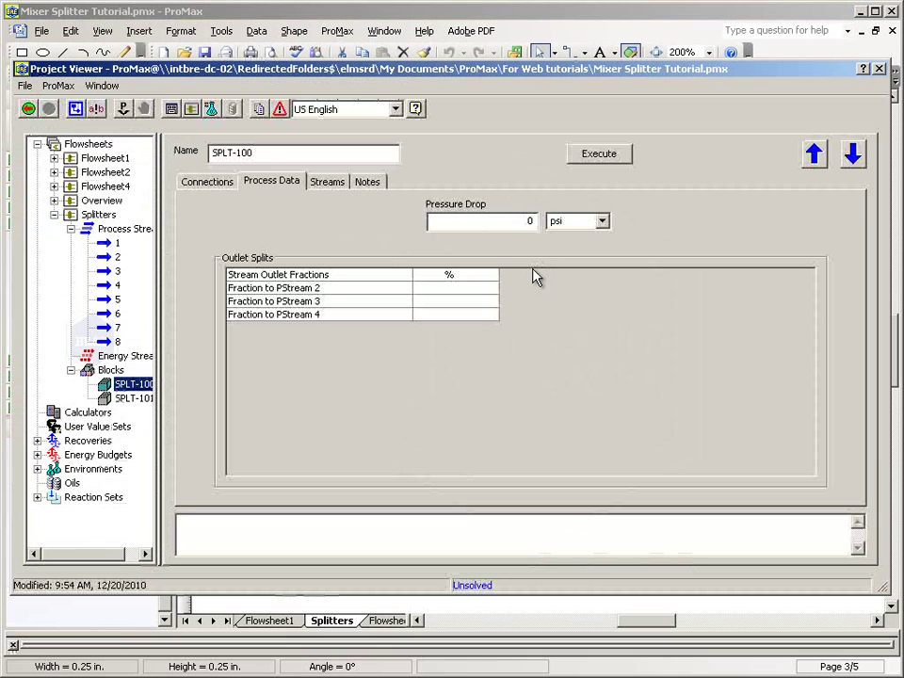
left_click(484, 291)
type("20")
key("Return")
type("20")
key("Return")
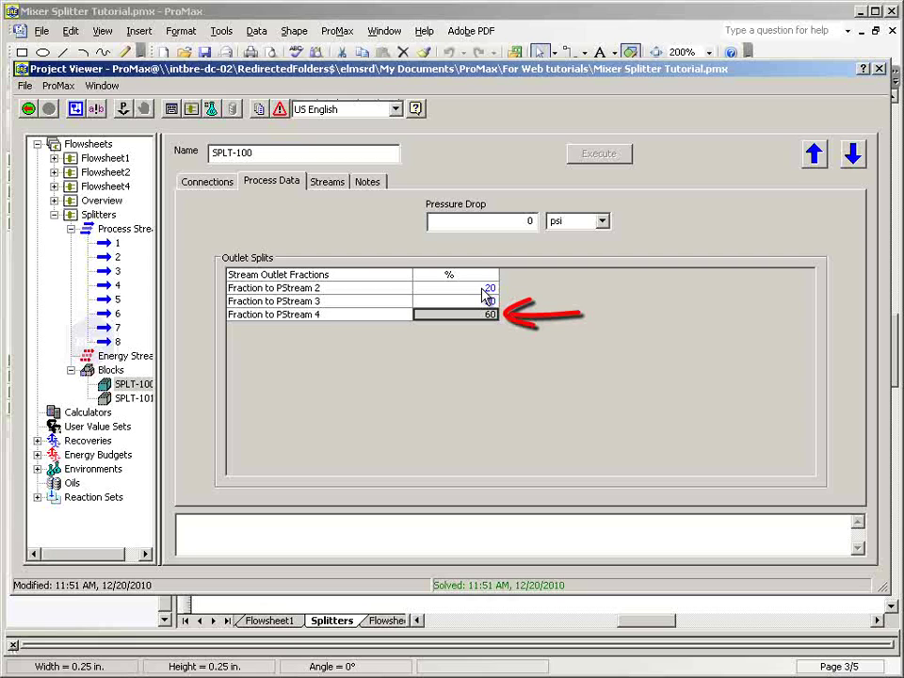
left_click(325, 182)
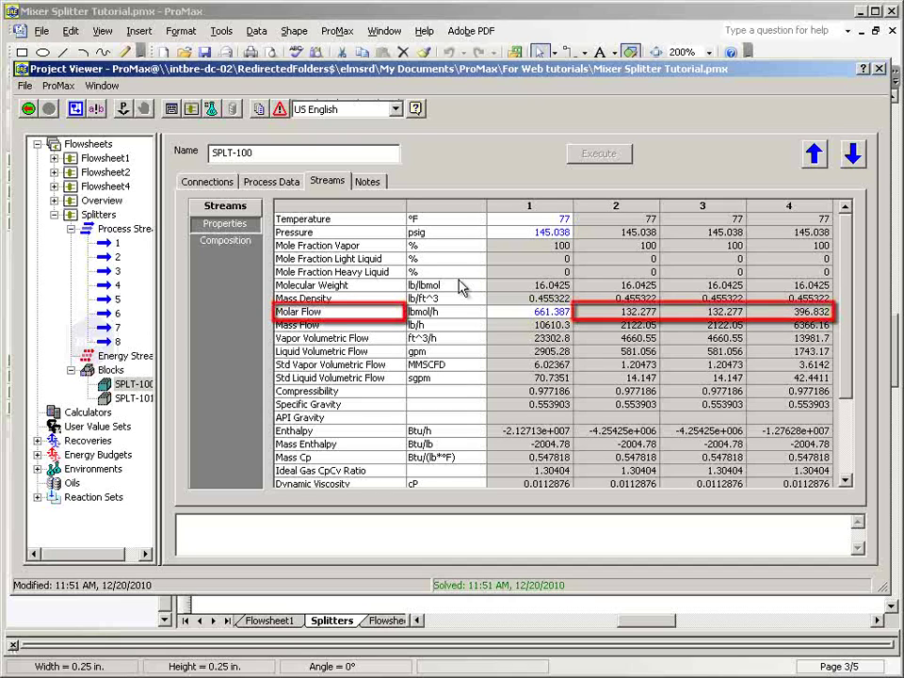
left_click(879, 69)
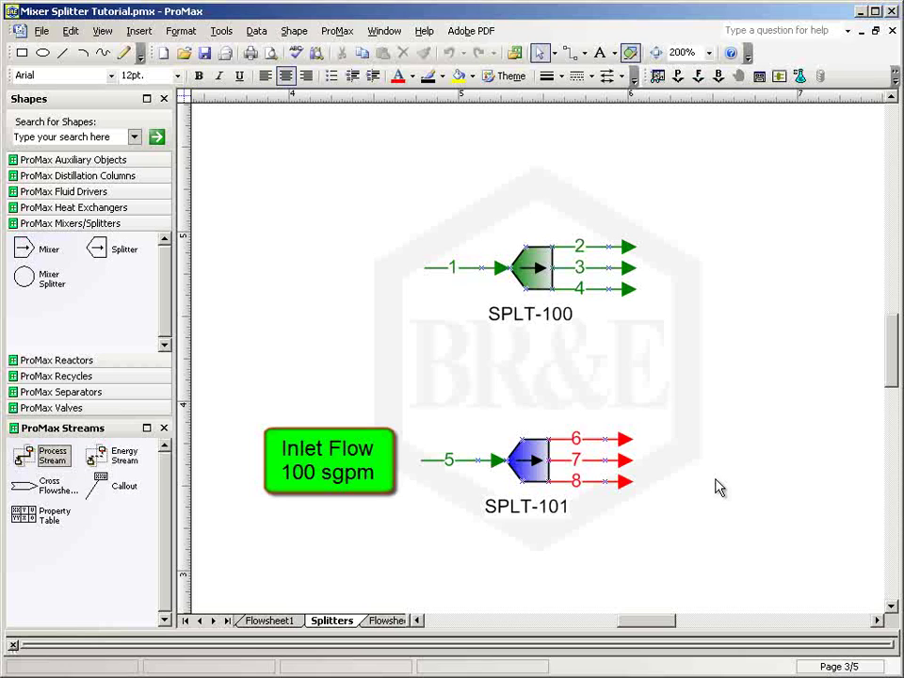
Set SPLT-101's stream 6 to 15 sgpm and stream 7 to 25 sgpm Std Liquid Volumetric Flow.
left_click(597, 438)
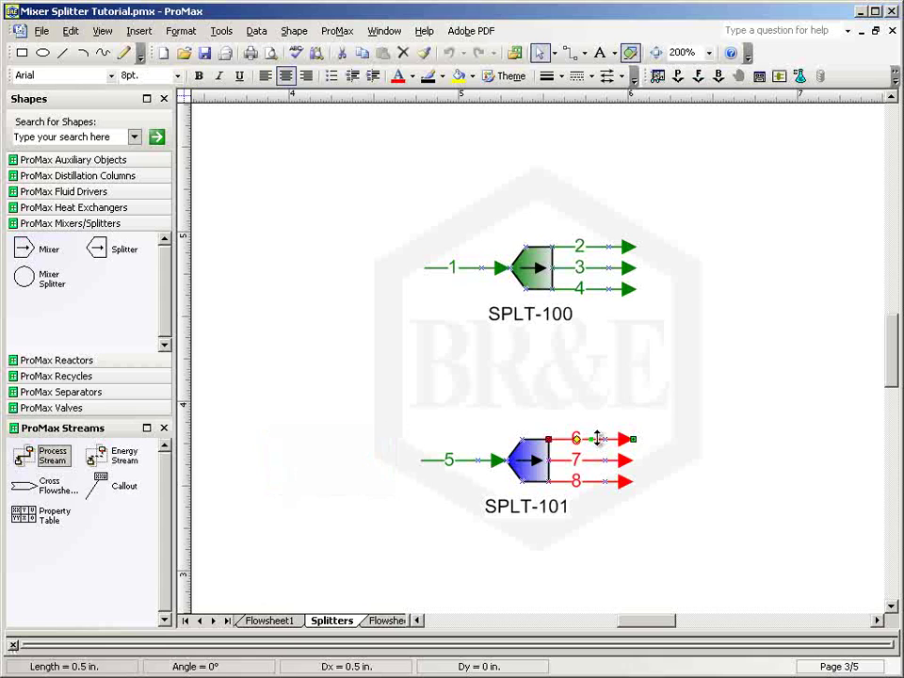
double_click(597, 438)
left_click(457, 377)
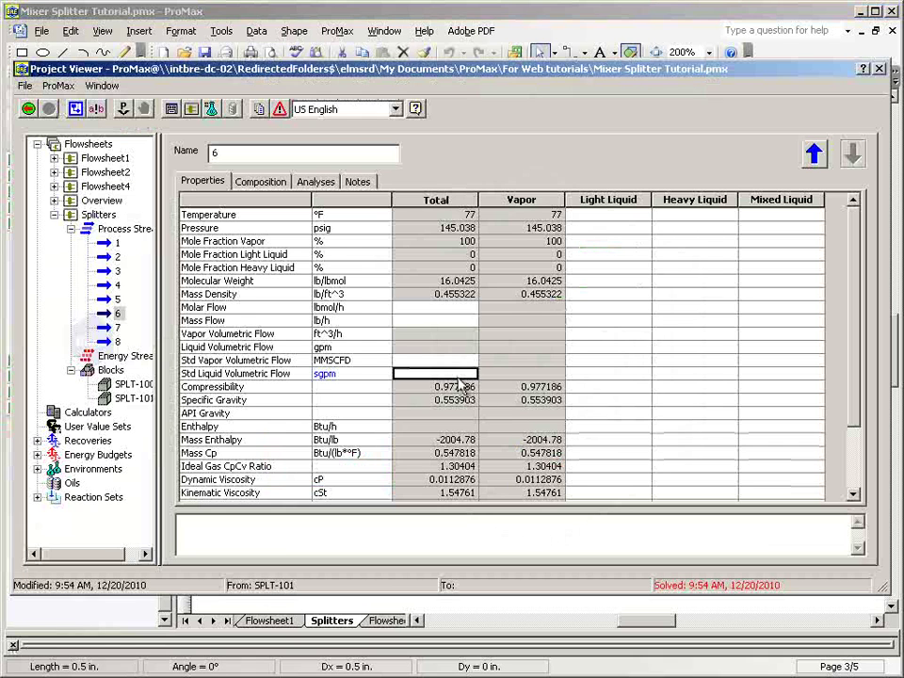
type("15")
key("Return")
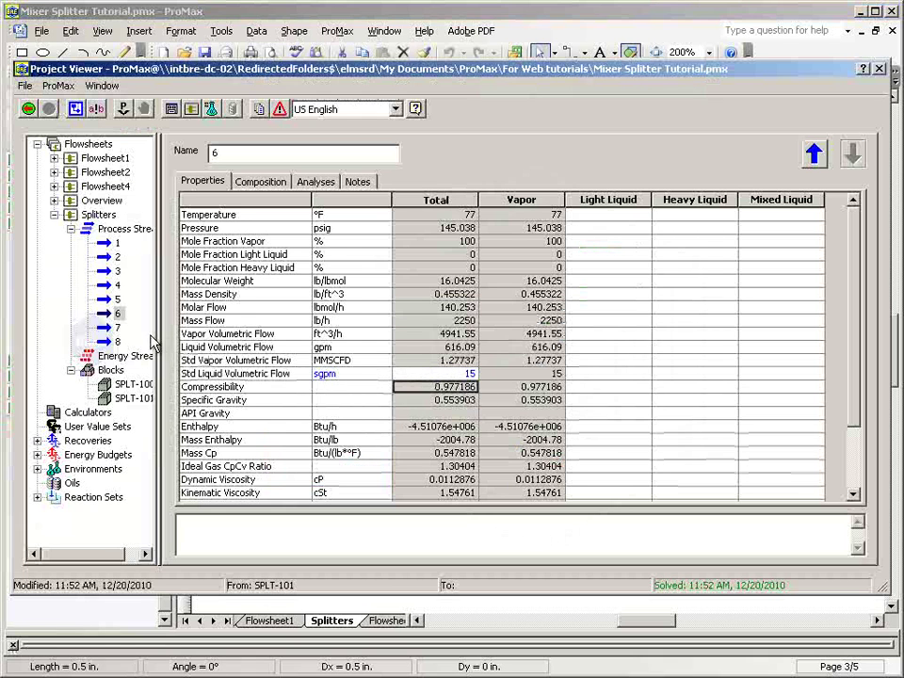
left_click(116, 328)
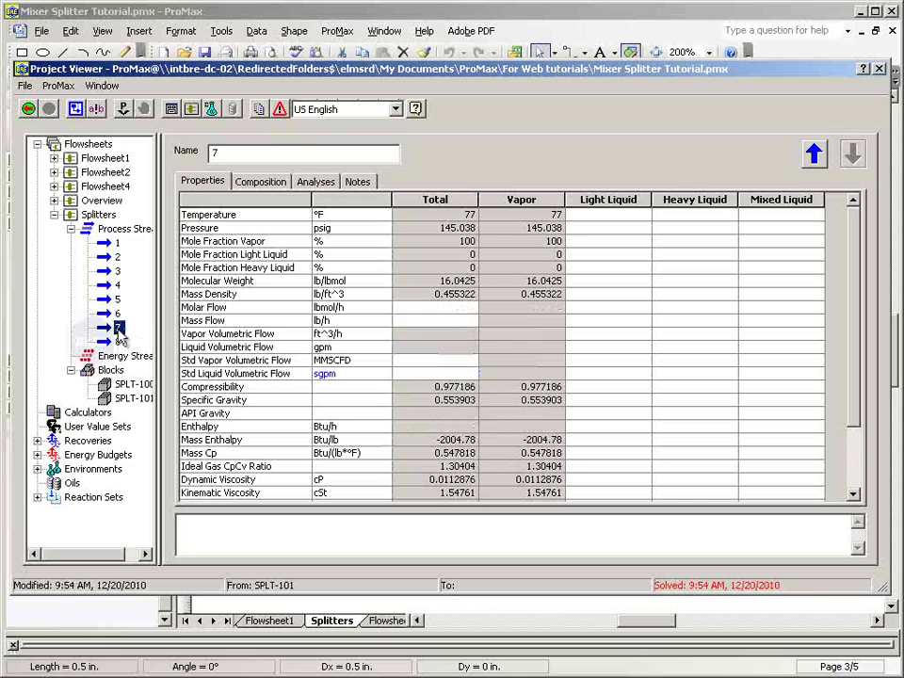
left_click(415, 377)
type("25")
key("Return")
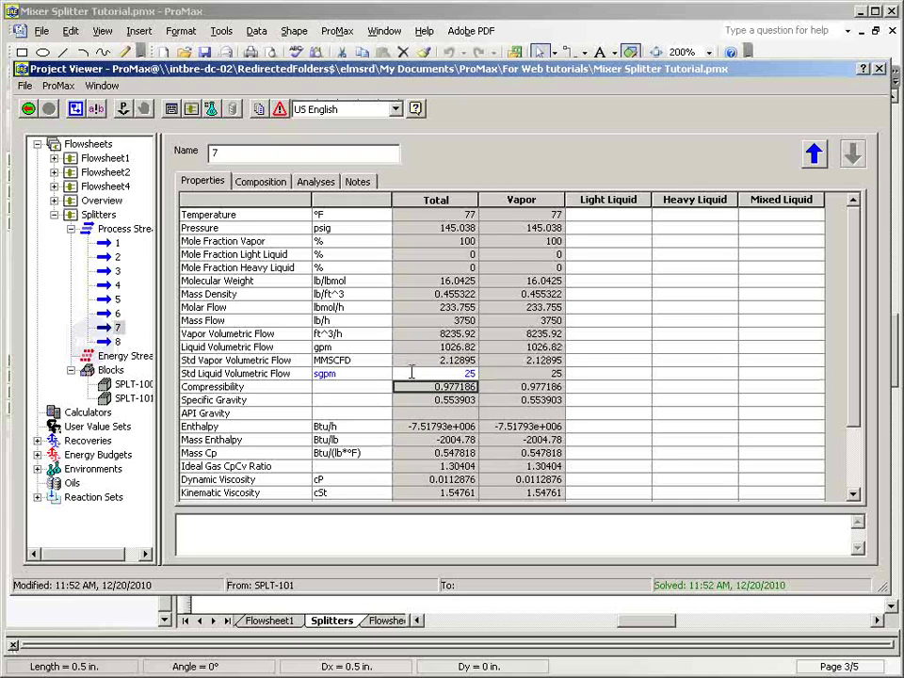
left_click(878, 70)
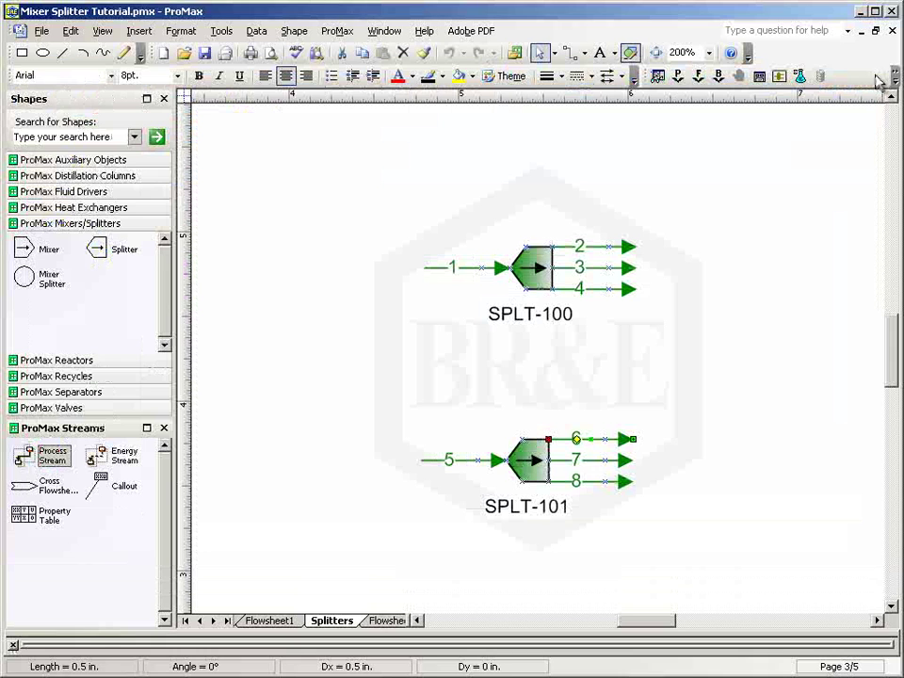
Inspect stream 8 and stream 2 (between MKUP-1 and PUMP-100) without changing anything.
double_click(586, 481)
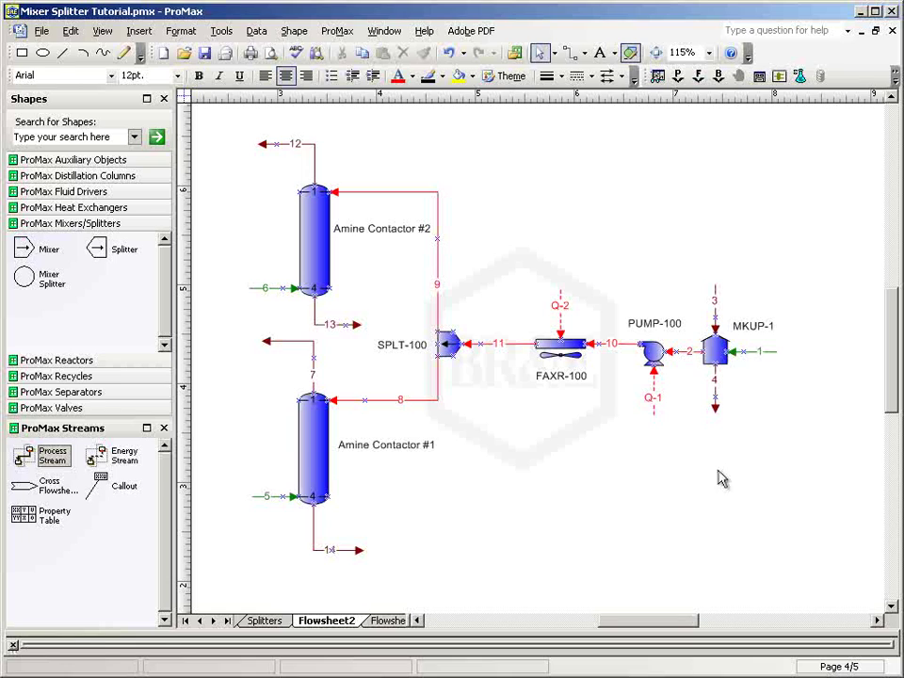
left_click(686, 354)
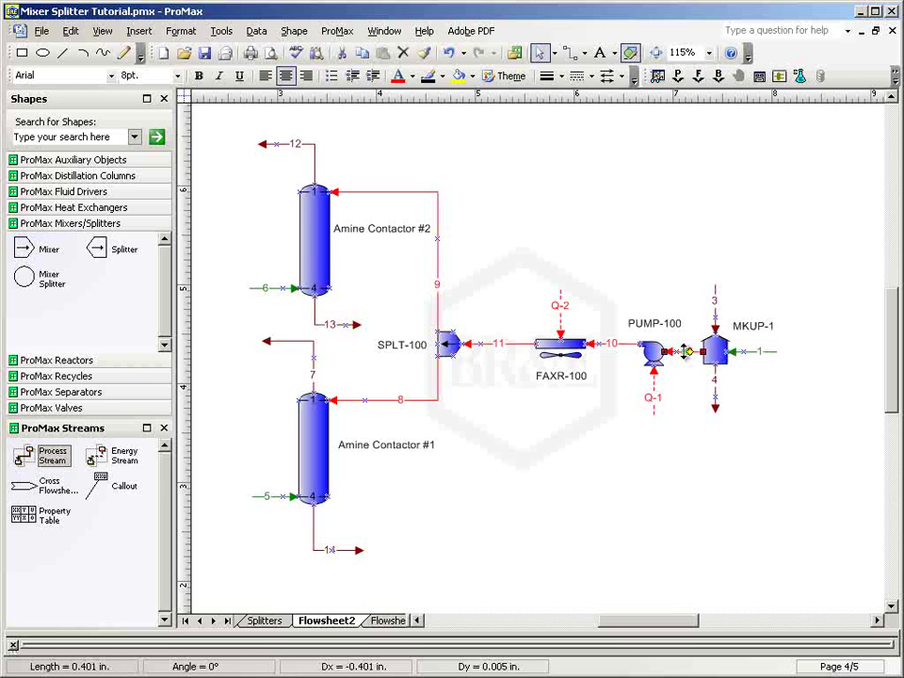
double_click(684, 353)
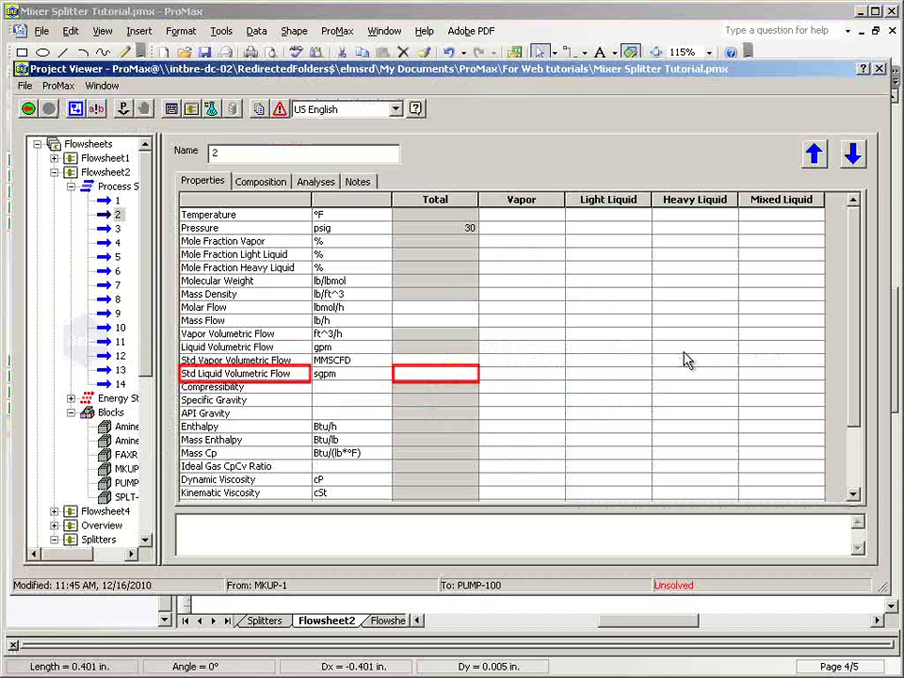
left_click(879, 69)
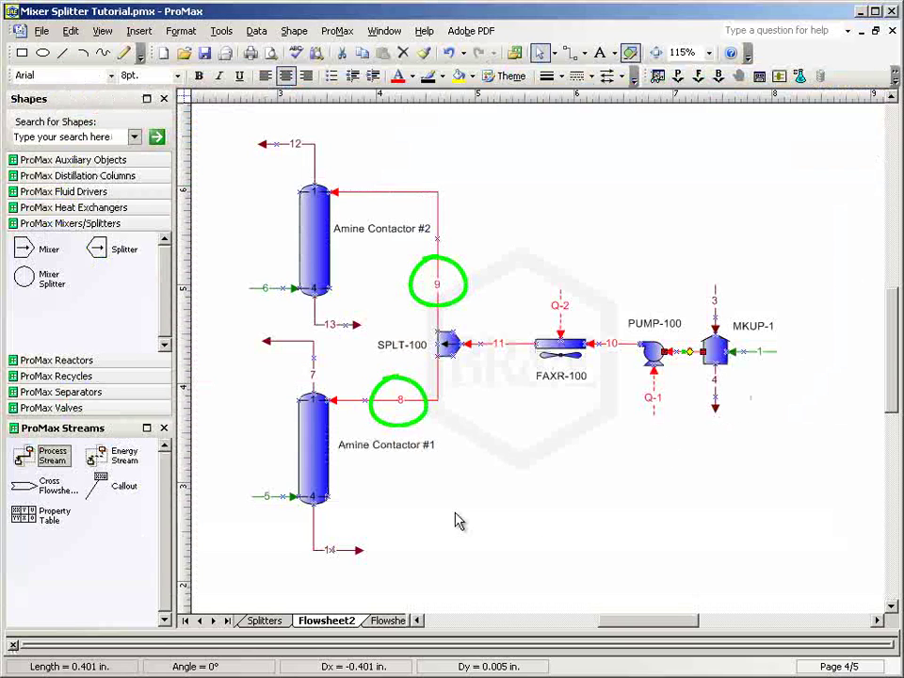
Set stream 8 to 50 sgpm and stream 9 to 60 sgpm Std Liquid Volumetric Flow.
double_click(414, 400)
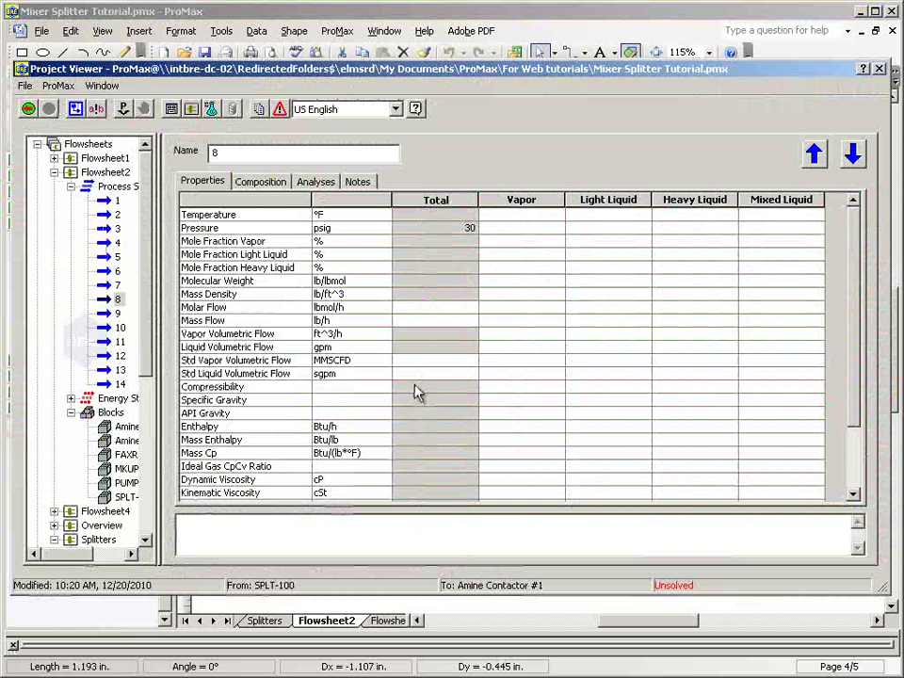
left_click(415, 376)
type("50")
key("Return")
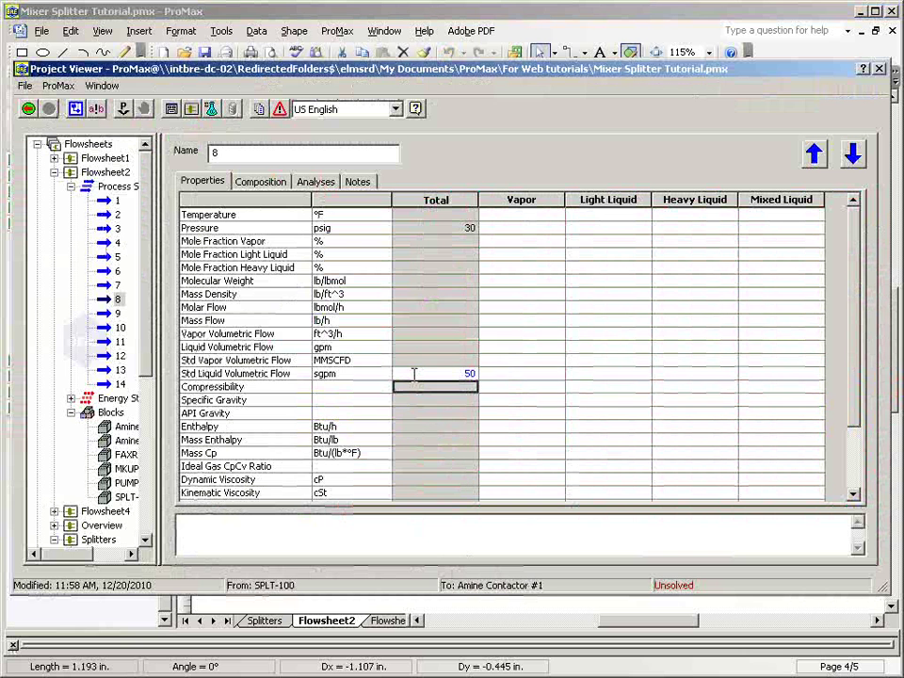
left_click(118, 312)
left_click(425, 376)
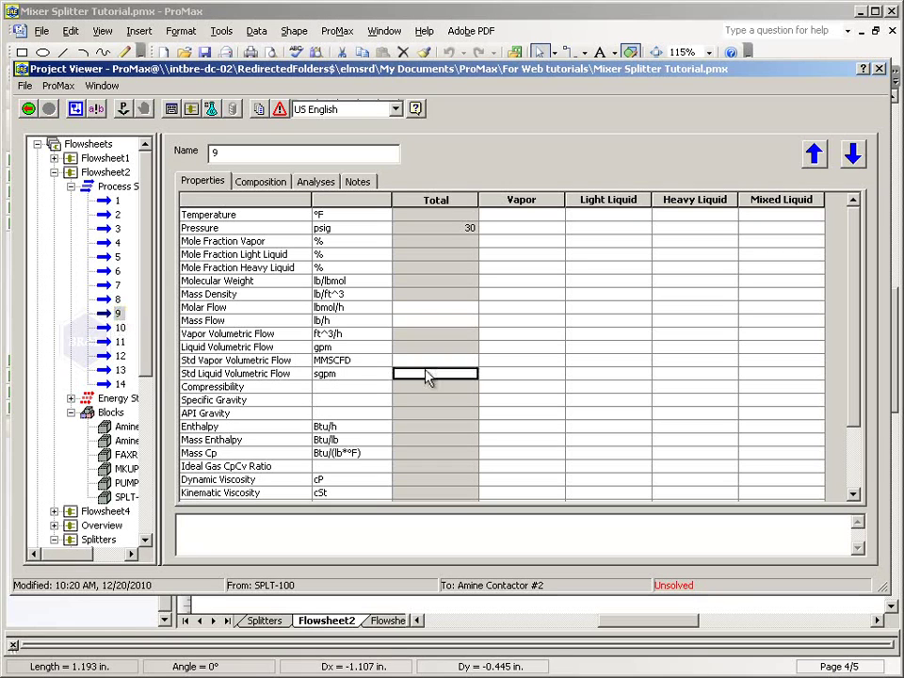
type("60")
key("Return")
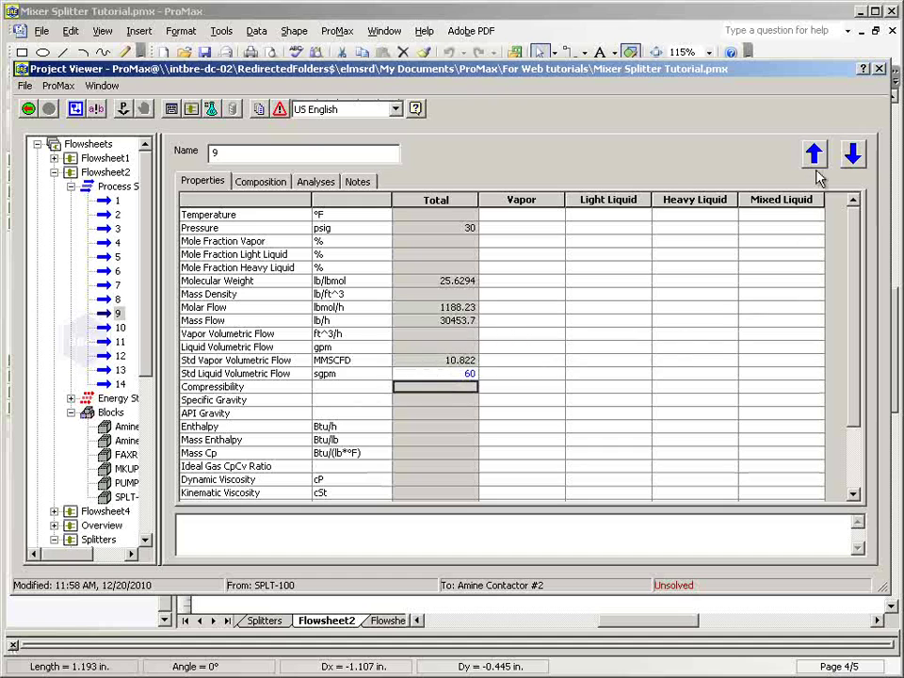
left_click(878, 69)
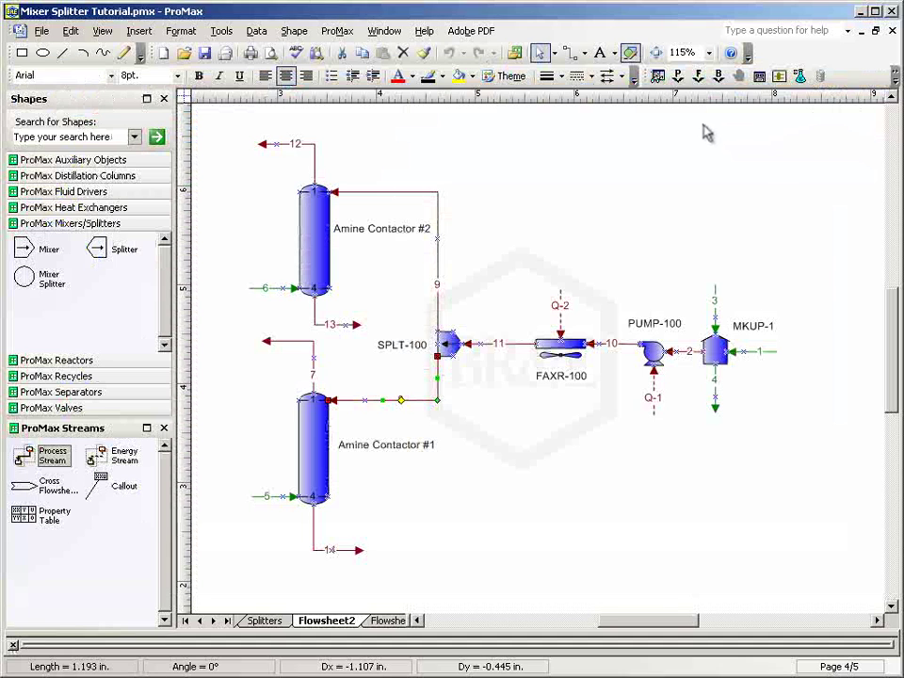
Execute Flowsheet2 to solve the MKUP-1, PUMP-100, FAXR-100 and SPLT-100 amine loop.
left_click(700, 77)
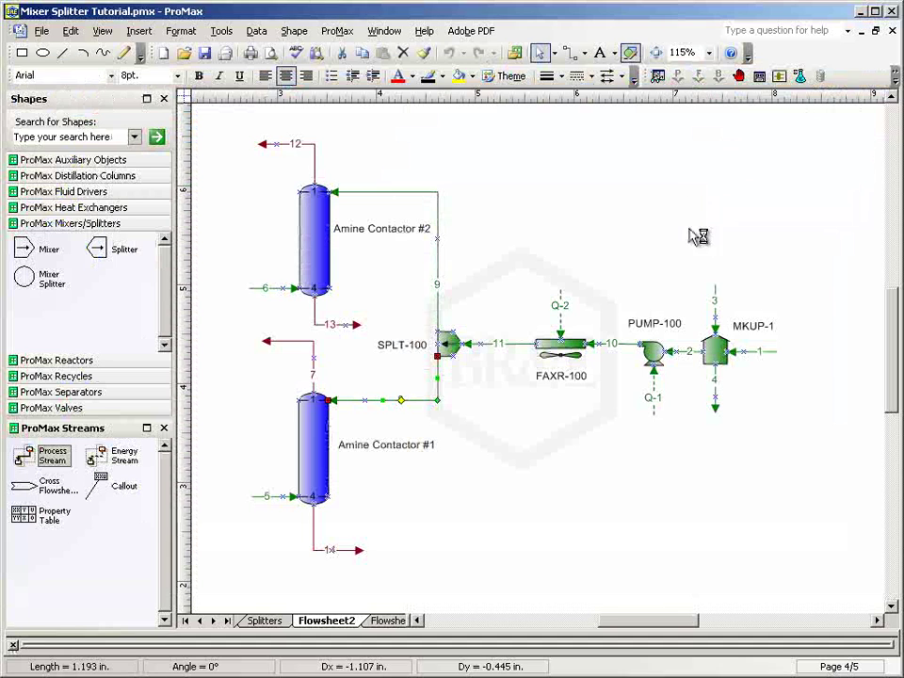